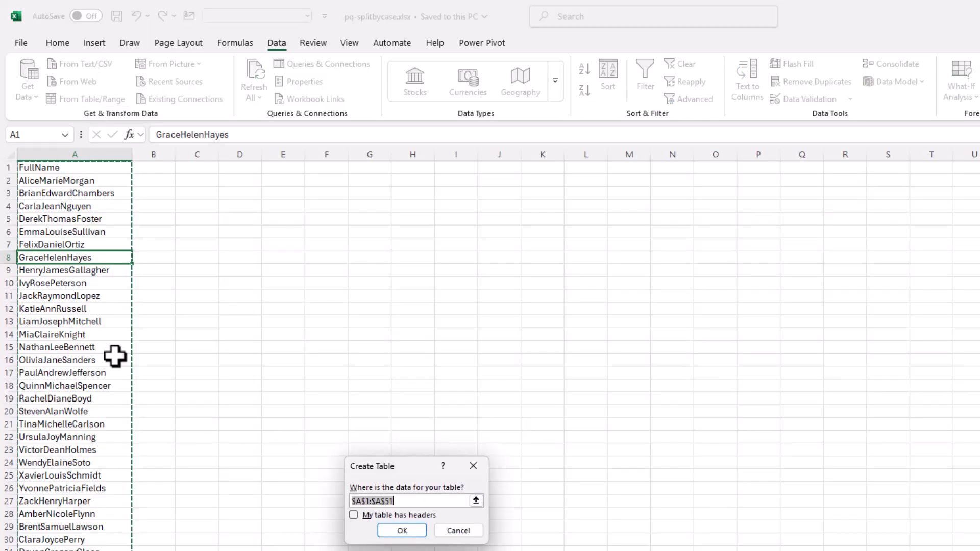
Create a table with headers from the range A1:A51 so that it loads into the Power Query Editor
left_click(354, 516)
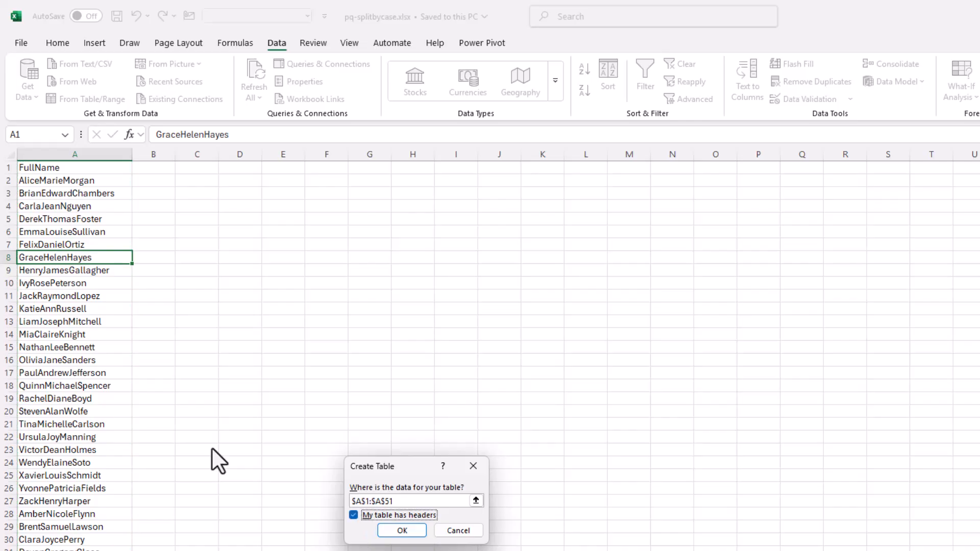
left_click(411, 532)
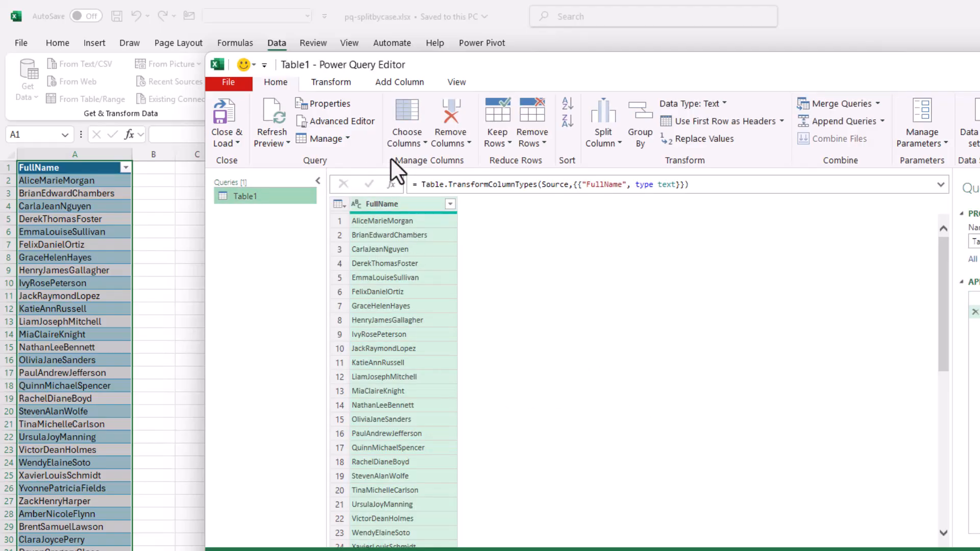
Split the FullName column at each lowercase-to-uppercase transition
left_click(333, 82)
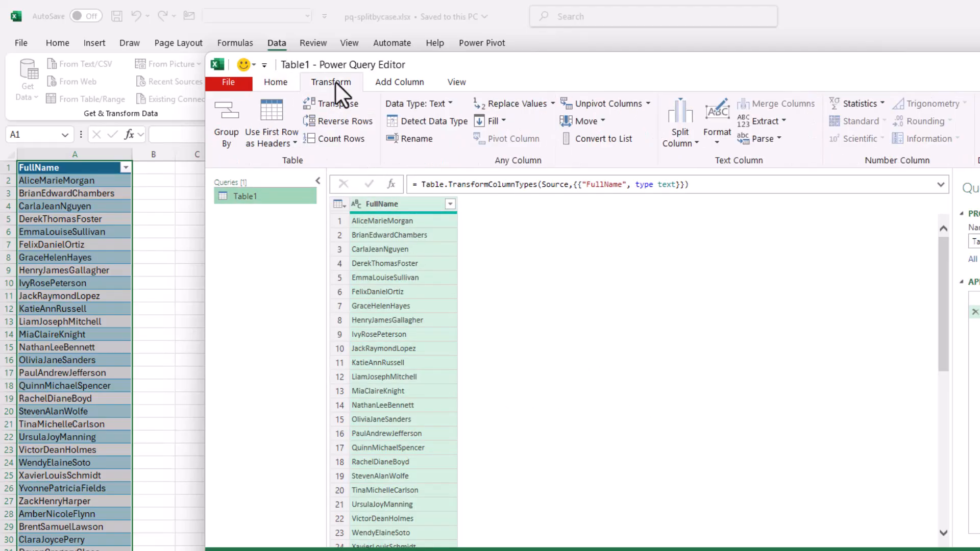
left_click(698, 139)
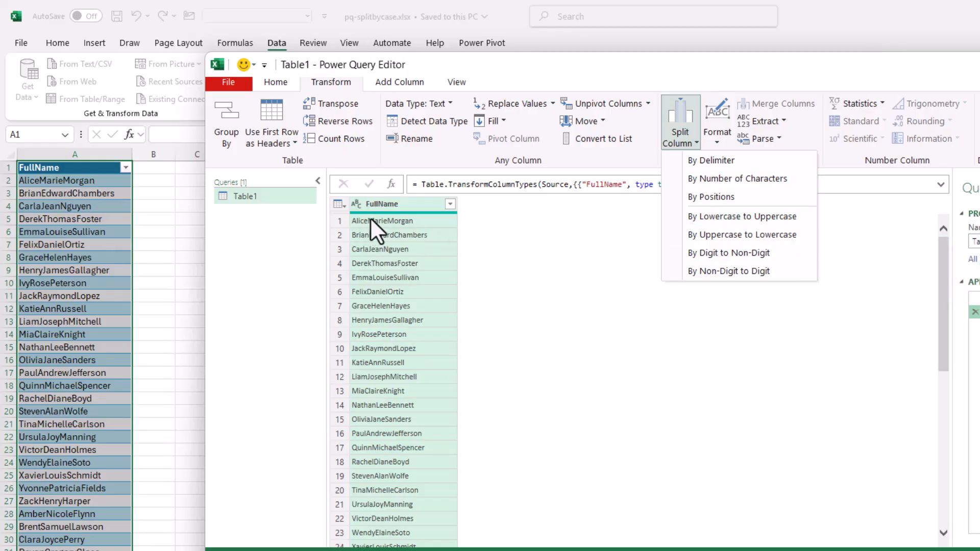
left_click(796, 222)
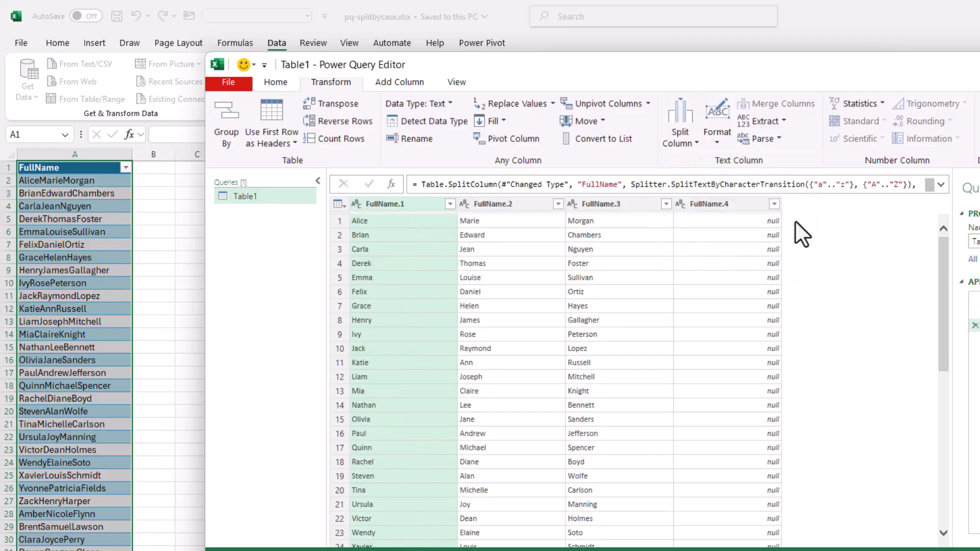
Filter the null values out of the FullName.4 column to inspect the remaining row, and clear that filter again
left_click(746, 204)
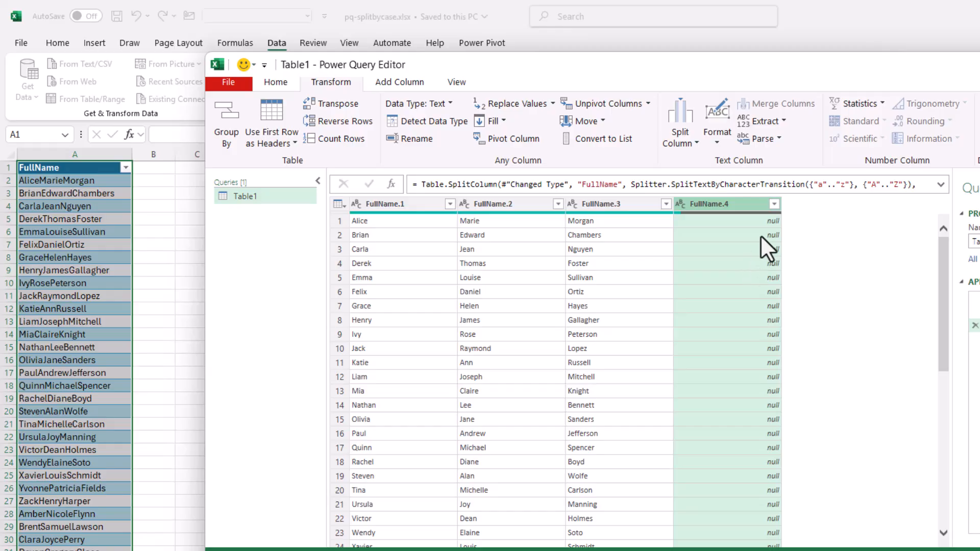
left_click(774, 204)
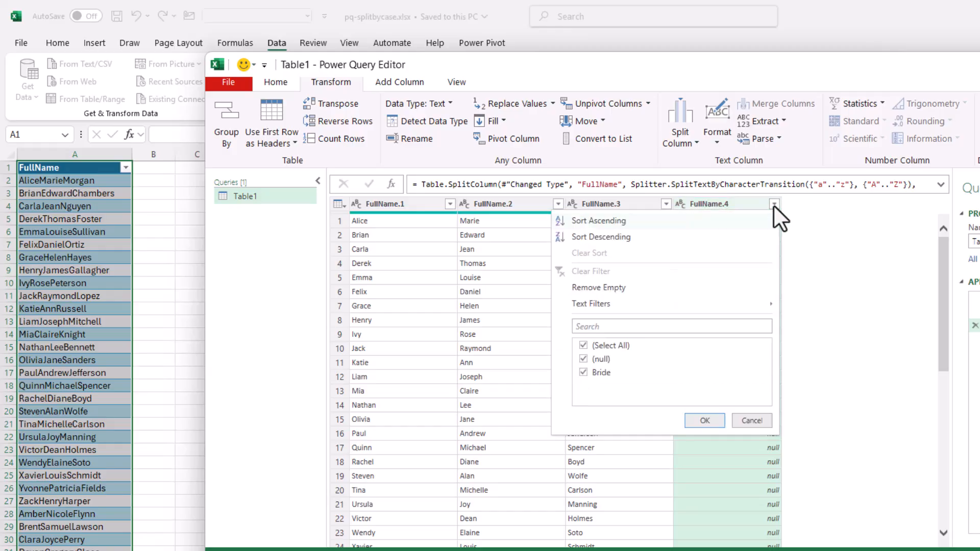
left_click(584, 359)
left_click(704, 422)
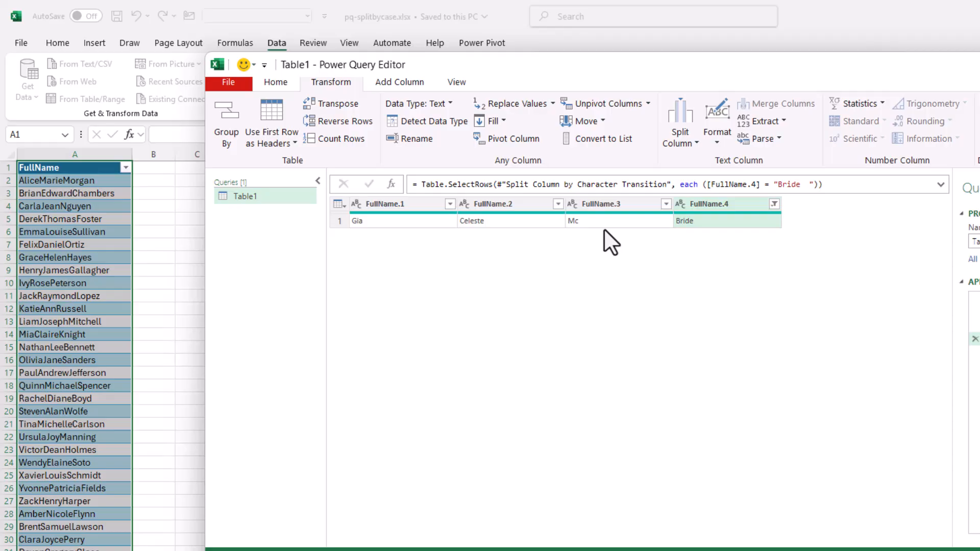
left_click(774, 204)
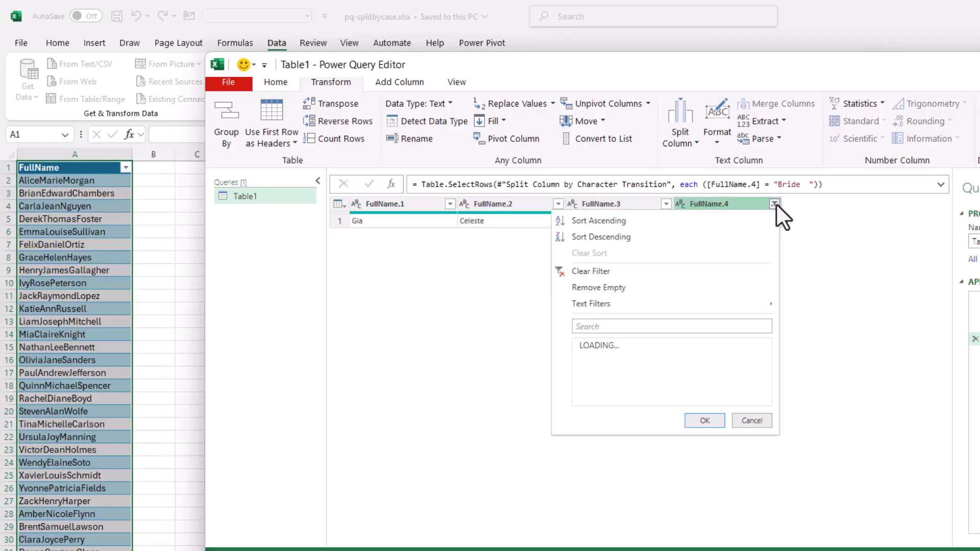
left_click(615, 272)
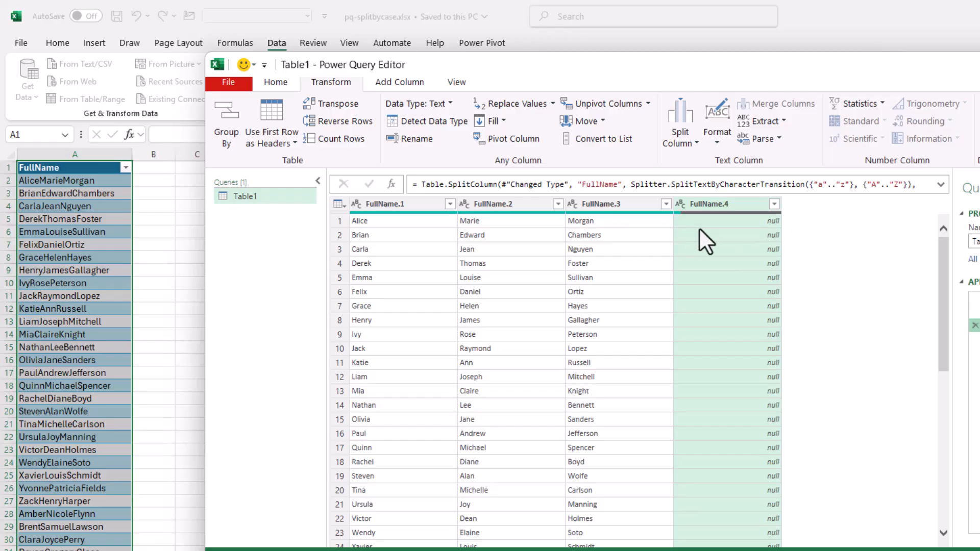
Merge the FullName.3 and FullName.4 columns without a separator into a column named Merged
left_click(605, 204)
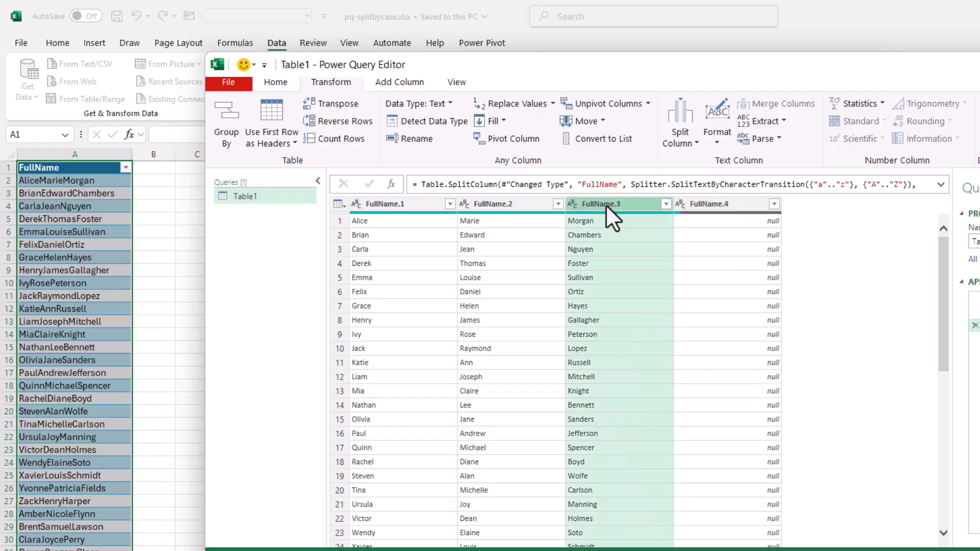
left_click(720, 207, "ctrl")
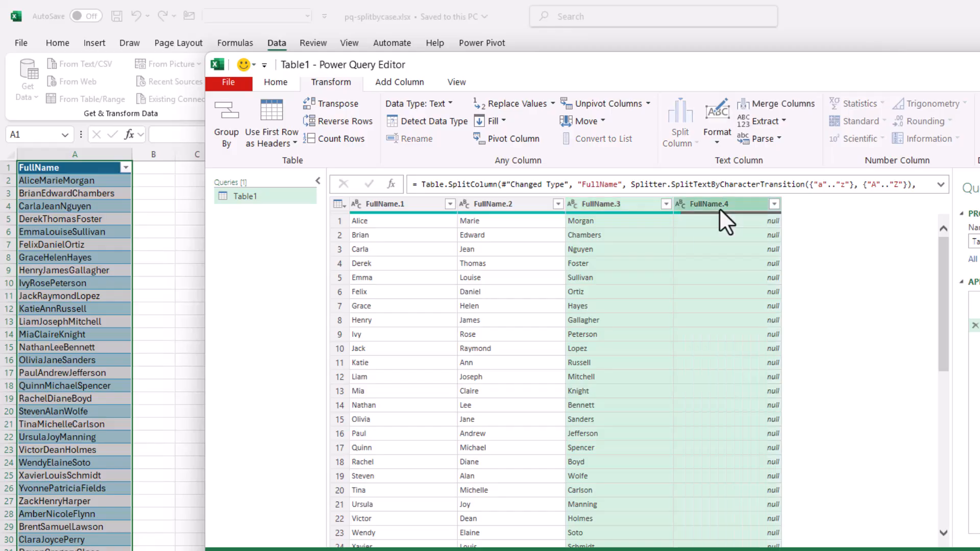
right_click(720, 206)
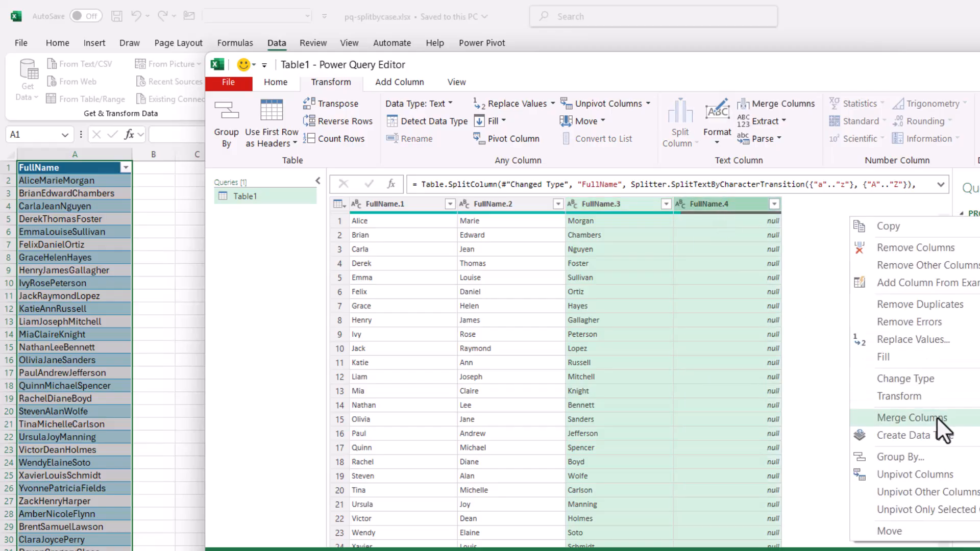
left_click(884, 416)
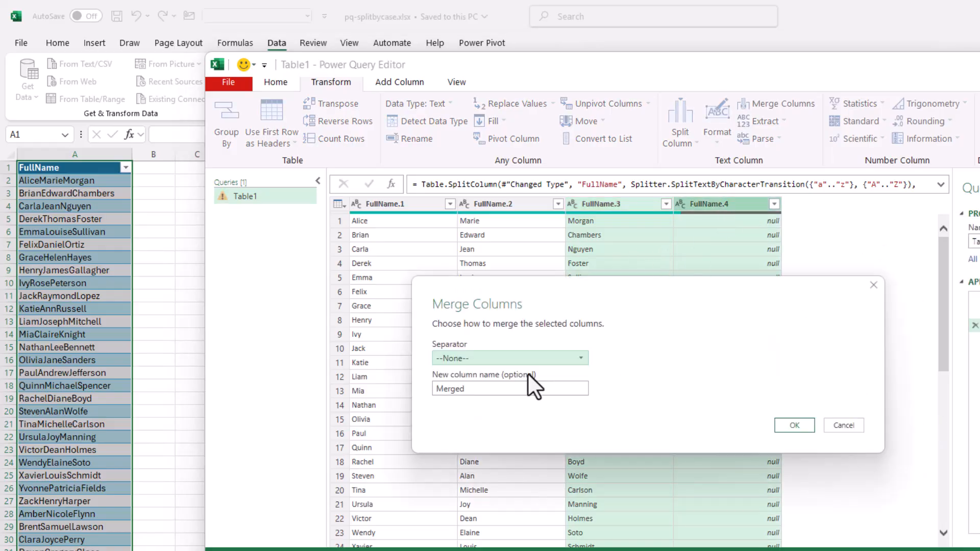
left_click(789, 424)
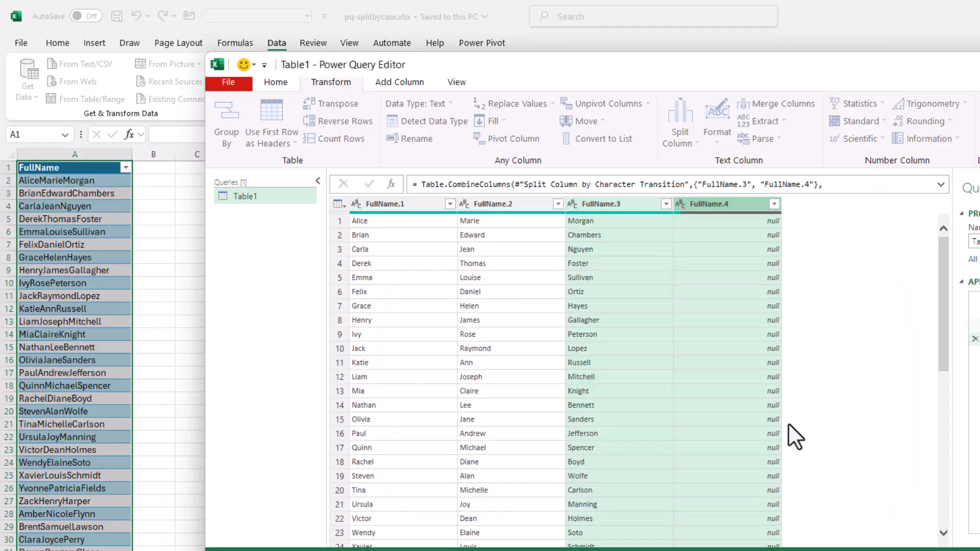
Filter the Merged column to the values matching "mcb" to check the rejoined surname
left_click(666, 203)
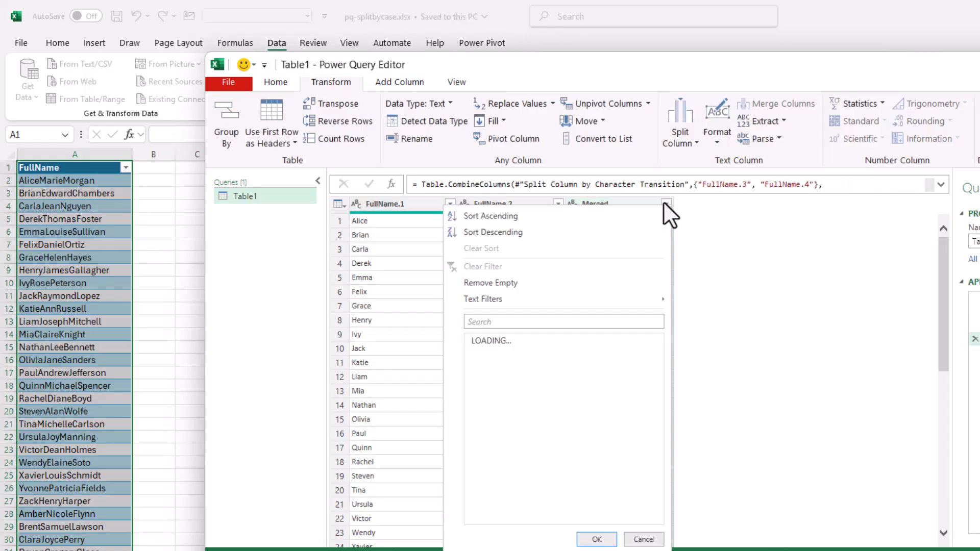
left_click(543, 326)
type("mcb")
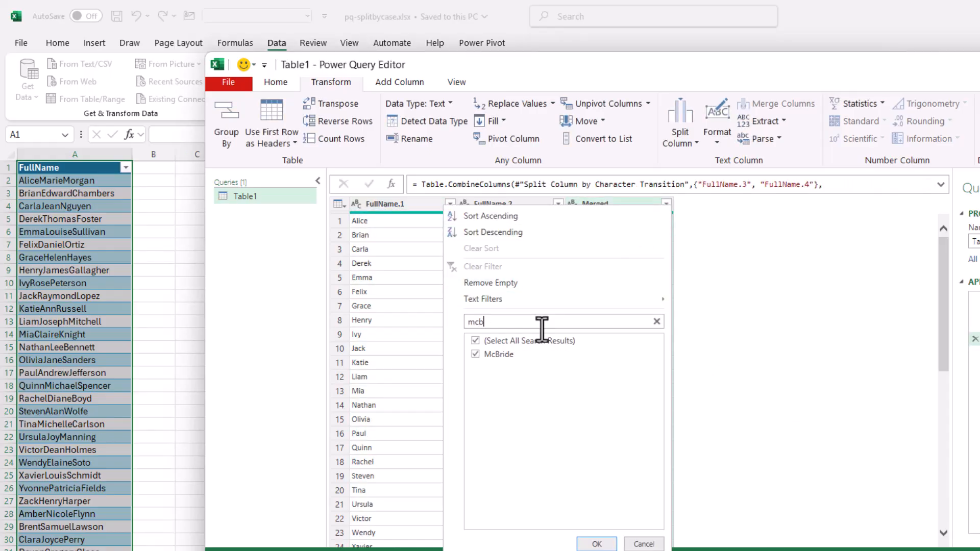
left_click(596, 543)
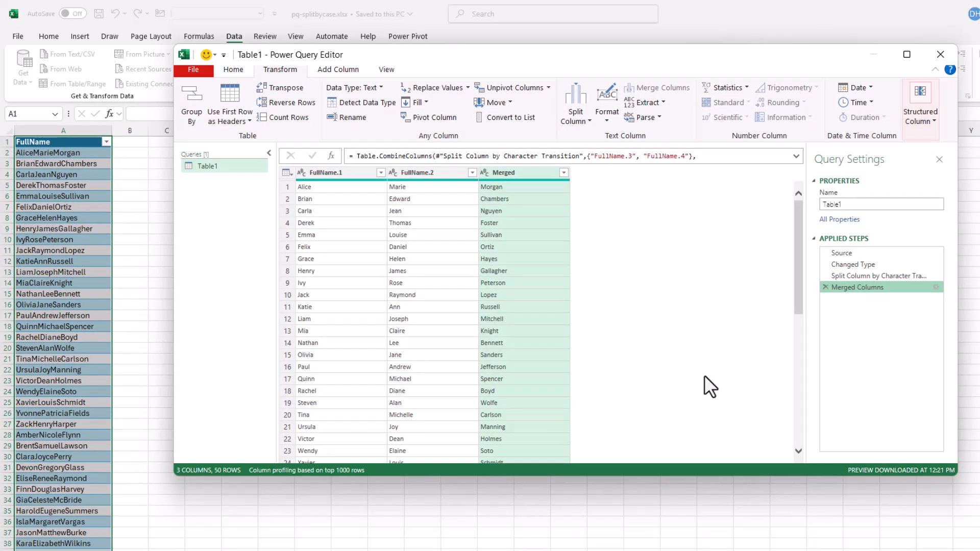
Close the Power Query Editor, discarding the query changes, and return to the FullName table in the worksheet
left_click(939, 57)
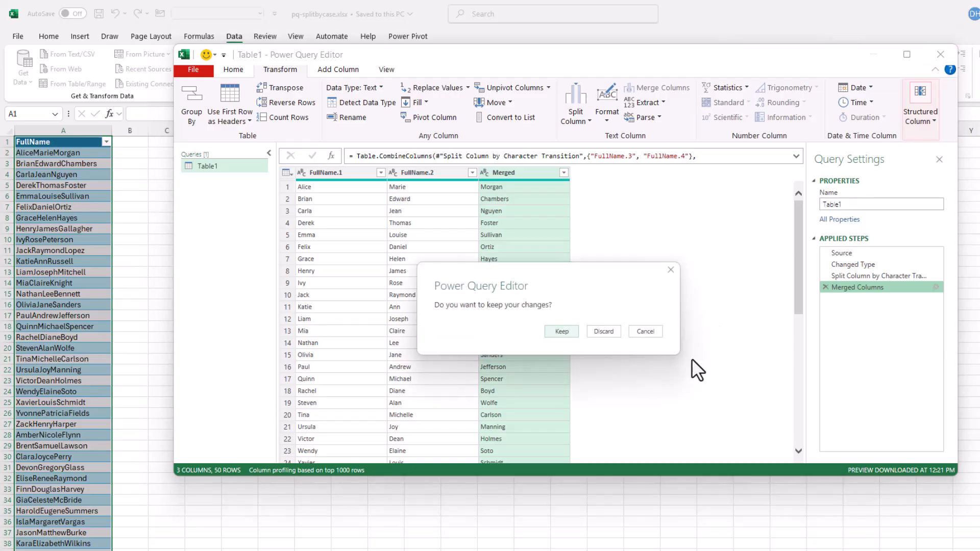
left_click(604, 333)
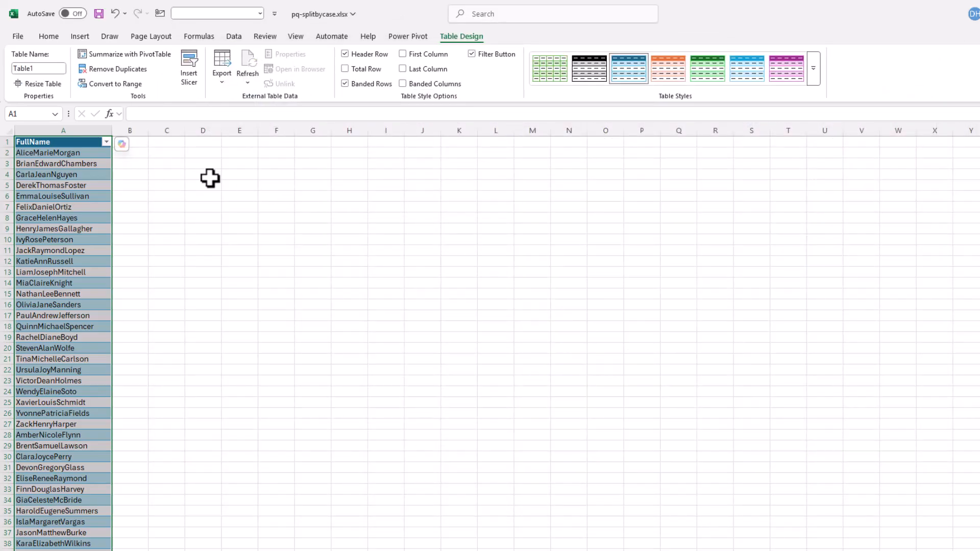
left_click(91, 202)
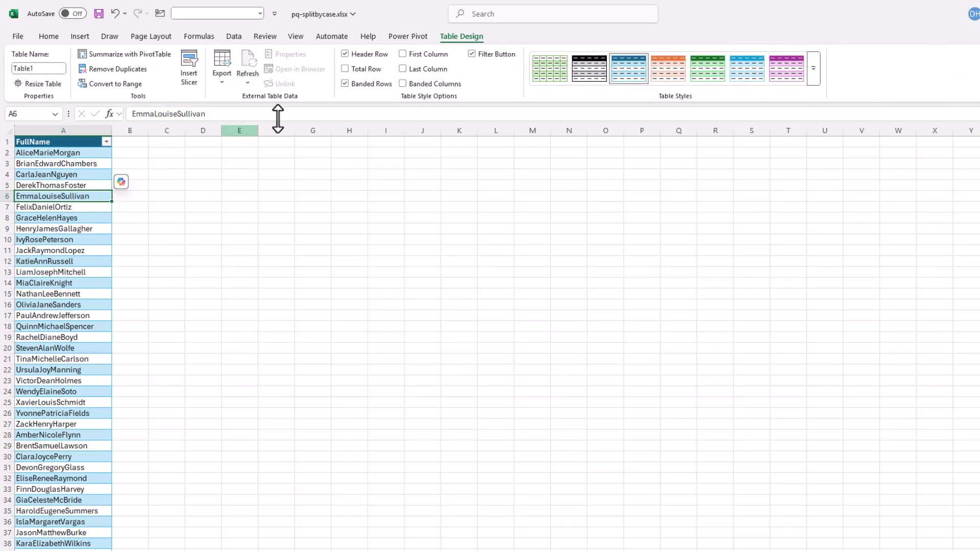
Enter the first, middle and last name from the row 2 full name separately in cells B2, C2 and D2
left_click(131, 155)
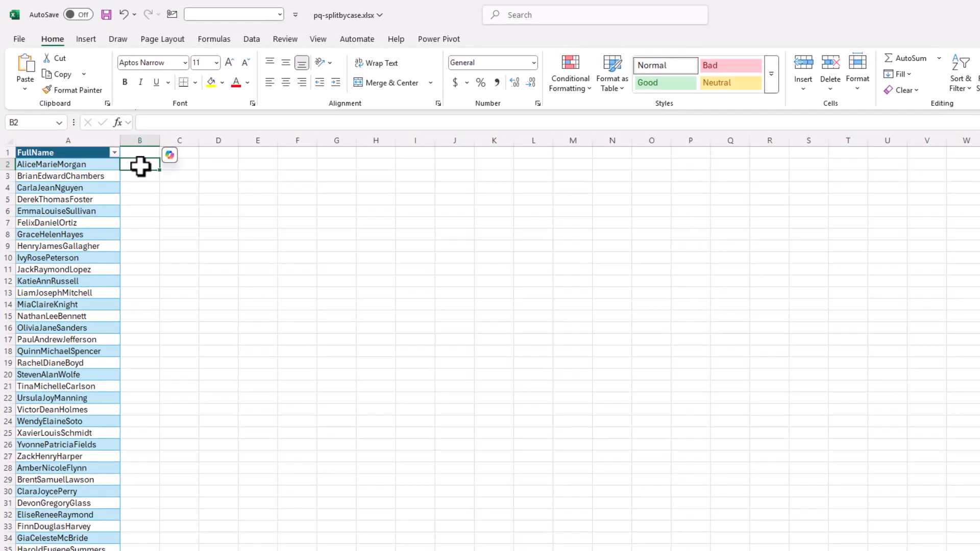
type("Alic")
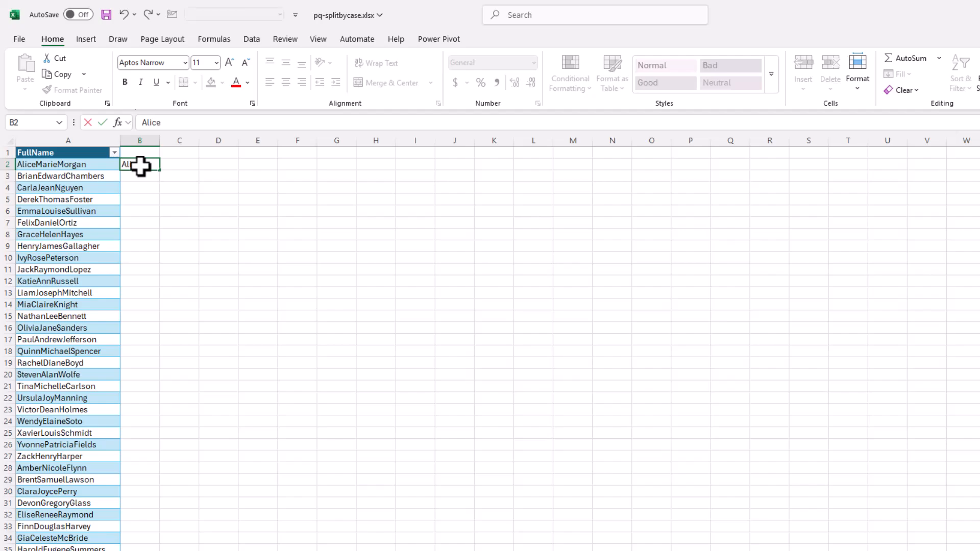
type("e")
key("Tab")
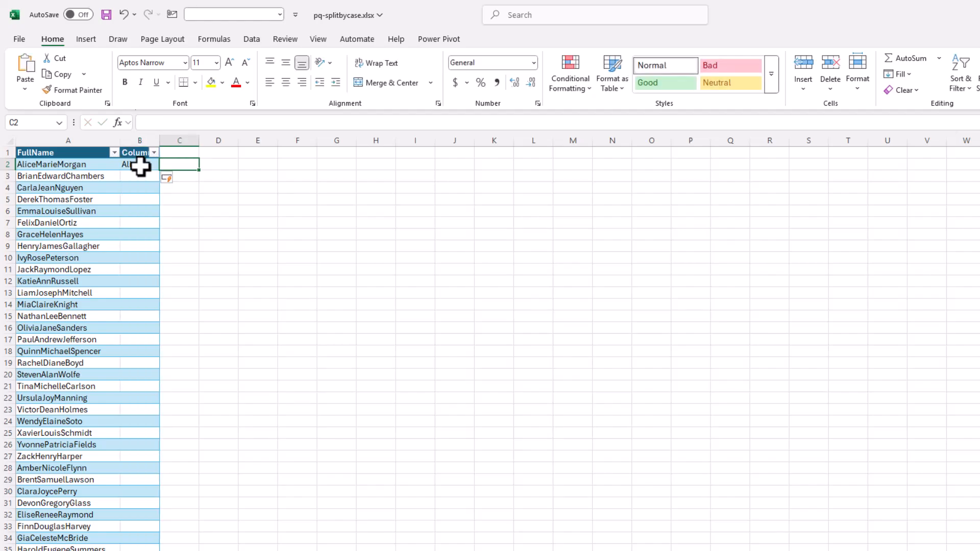
left_click(142, 175)
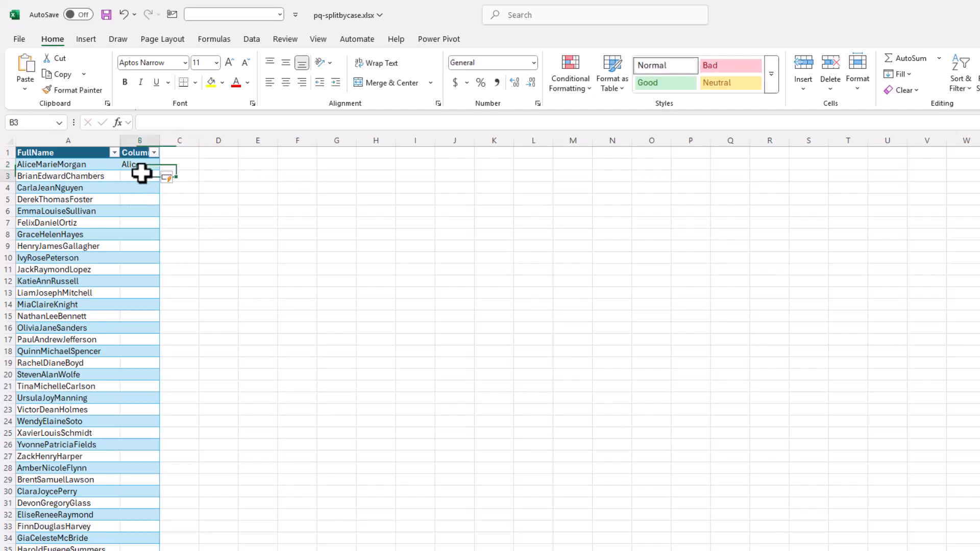
left_click(187, 167)
type("Marie")
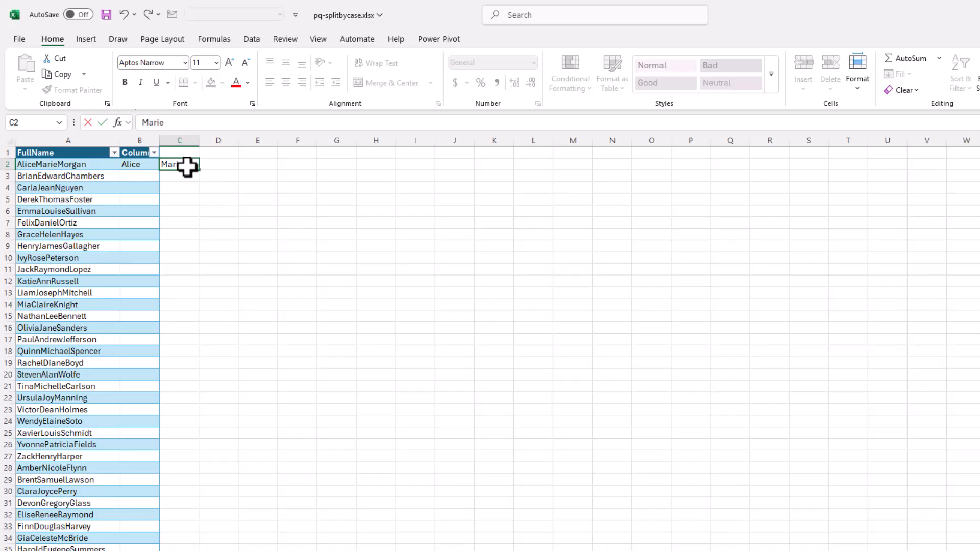
key("Tab")
type("MOrg")
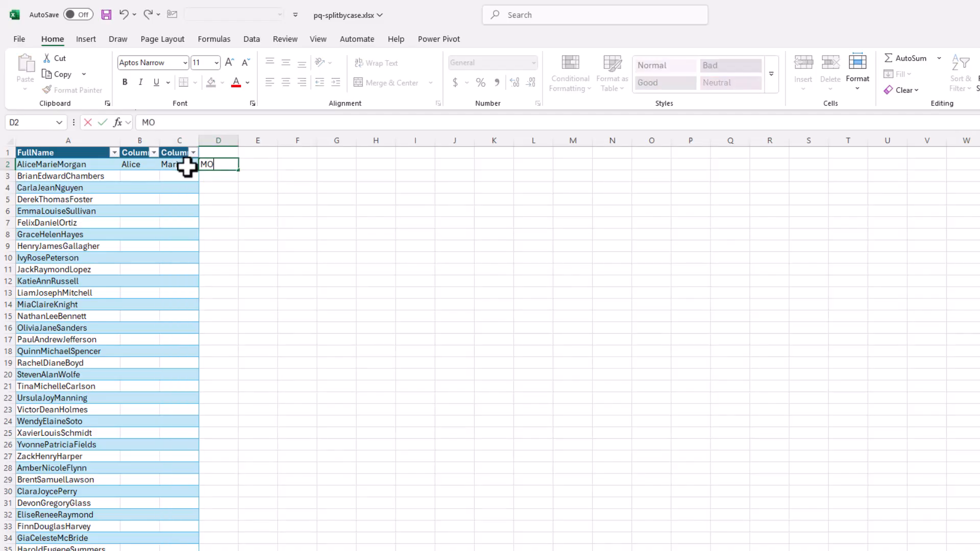
key("BackSpace")
key("BackSpace")
key("BackSpace")
type("organ")
key("Return")
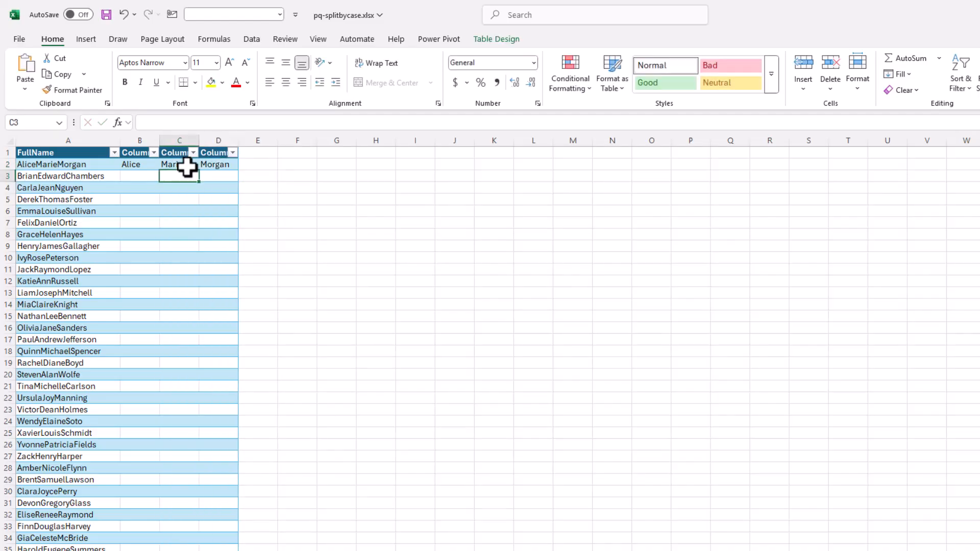
Flash Fill columns B, C and D from the row 2 examples, and select row 34 for inspection
left_click(143, 165)
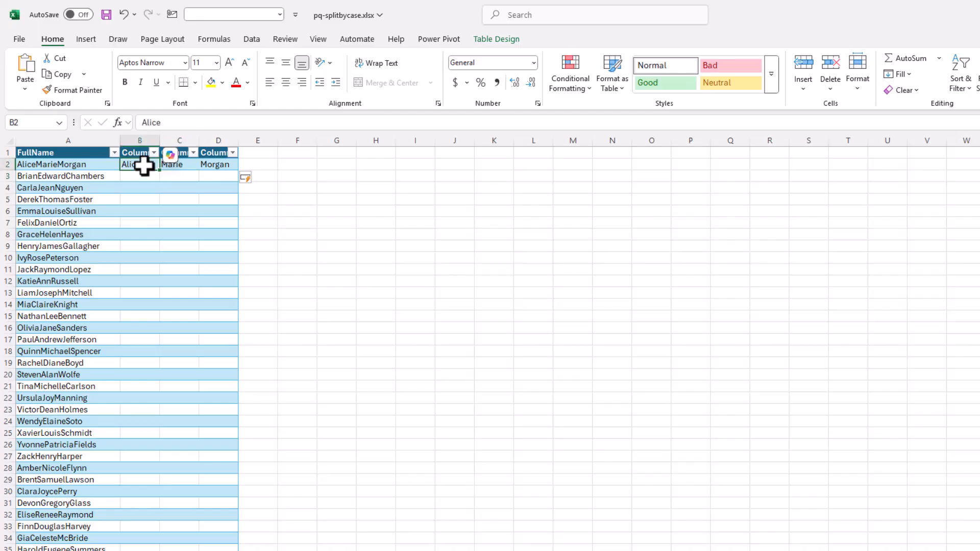
key("ctrl+e")
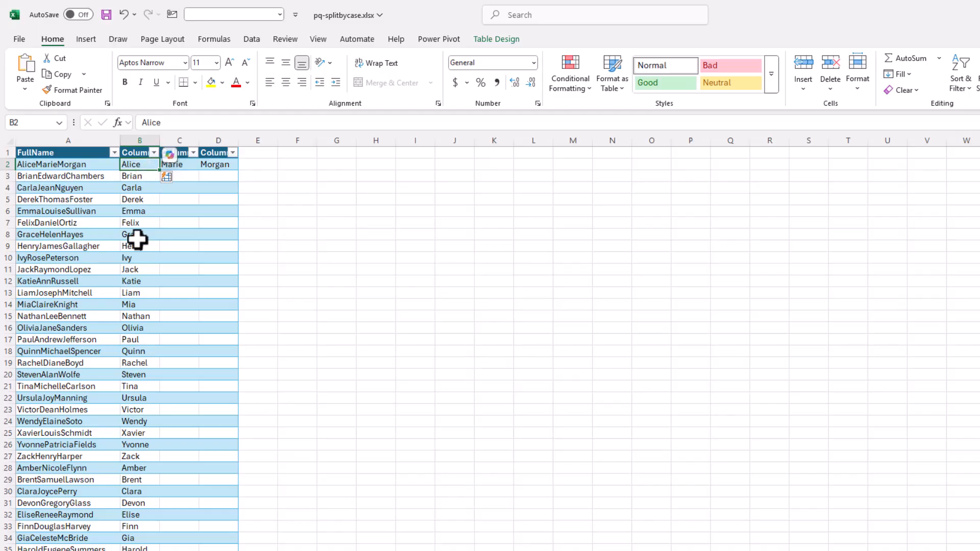
left_click(190, 177)
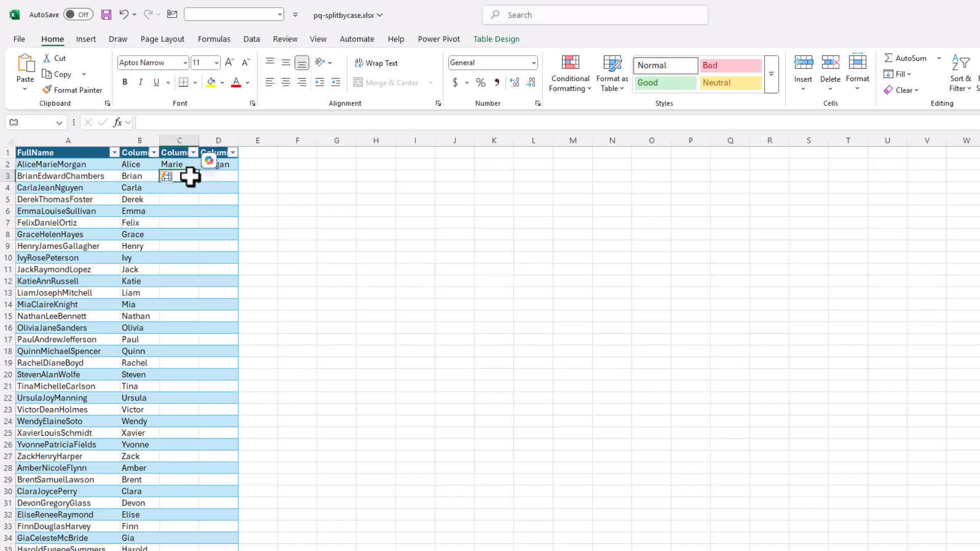
key("ctrl+e")
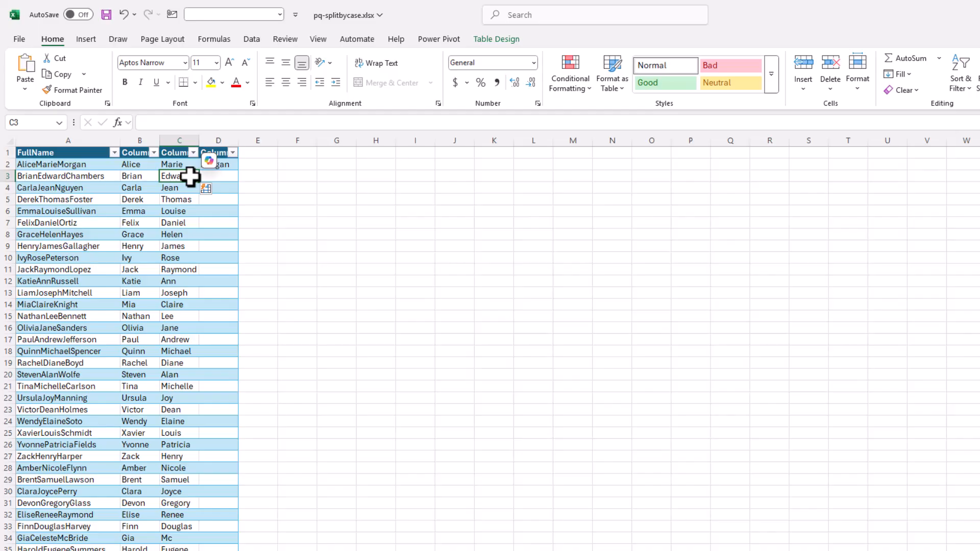
left_click(227, 174)
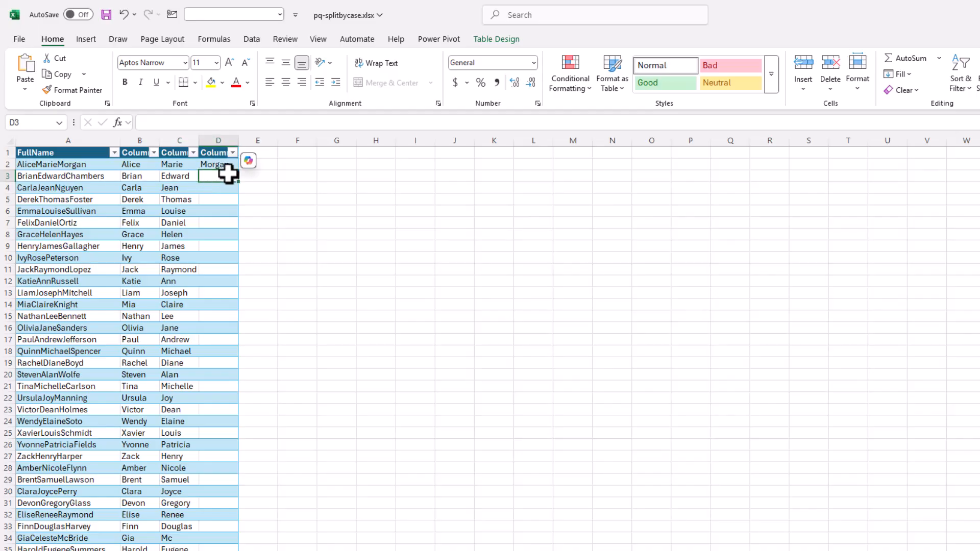
key("ctrl+e")
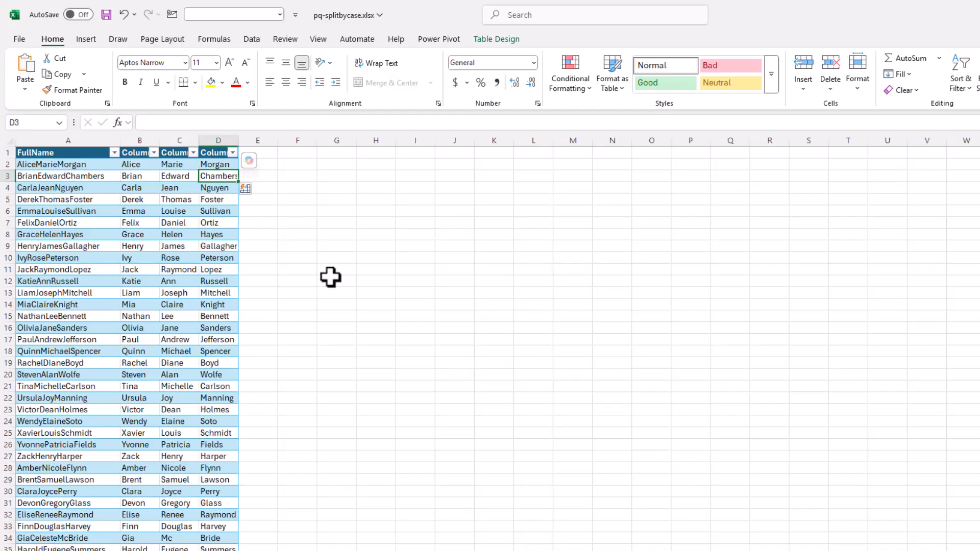
left_click(5, 539)
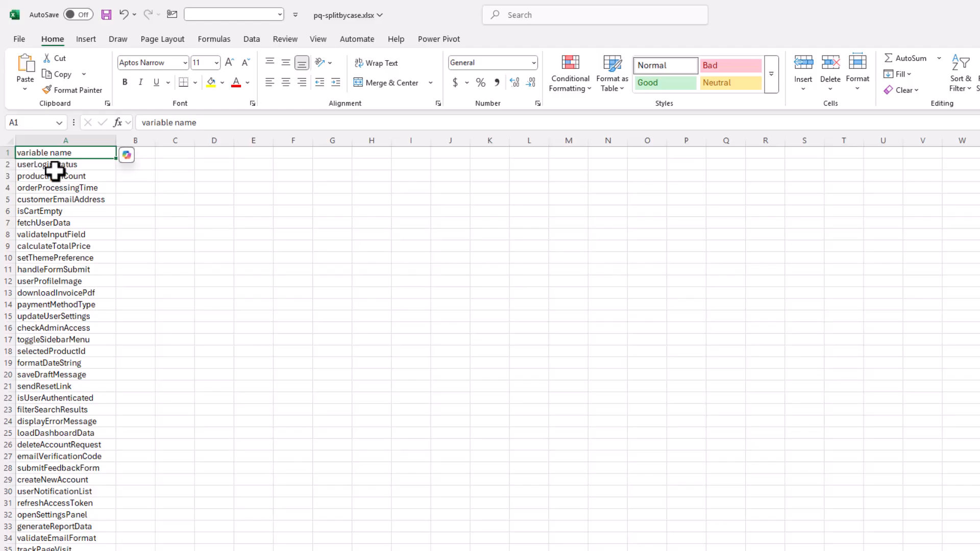
Convert the variable name list in A1:A51 into a table with headers and load it into the Power Query Editor
left_click(65, 210)
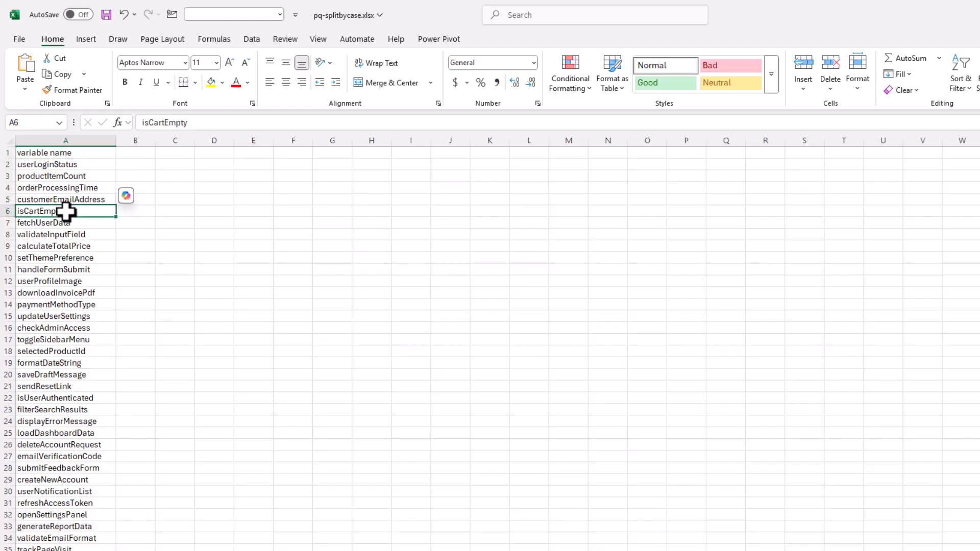
key("alt")
key("a")
key("p")
key("t")
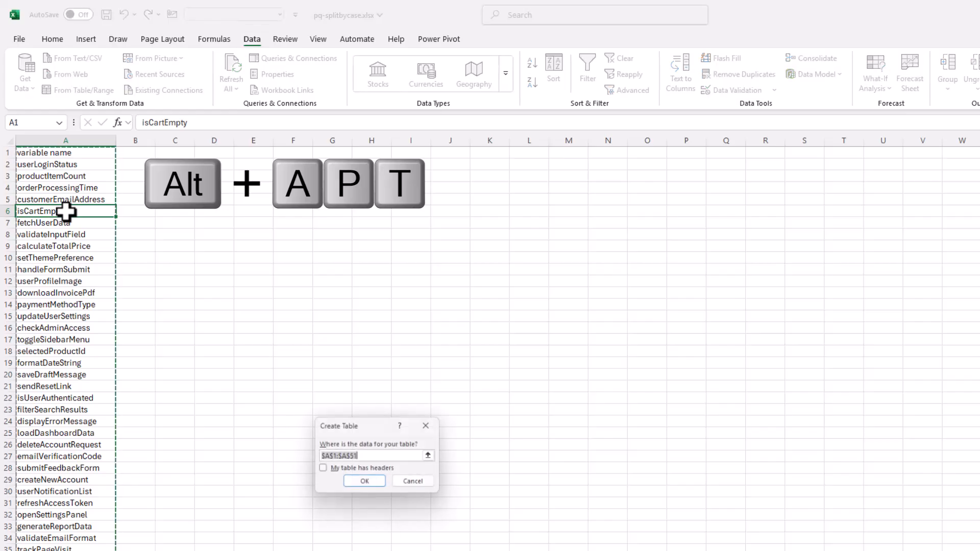
left_click(322, 470)
left_click(368, 484)
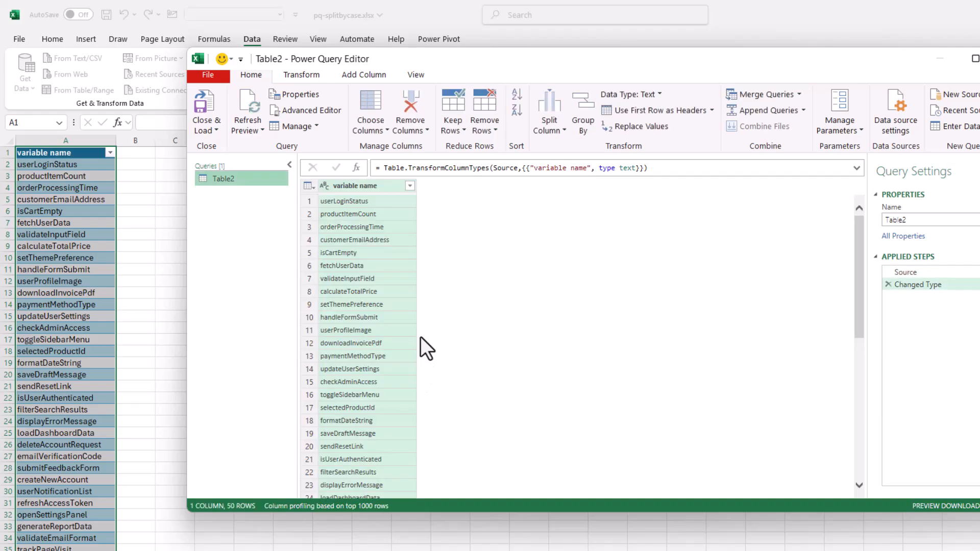
Split the variable name column by lowercase to uppercase, and load the query result into a new worksheet
right_click(382, 186)
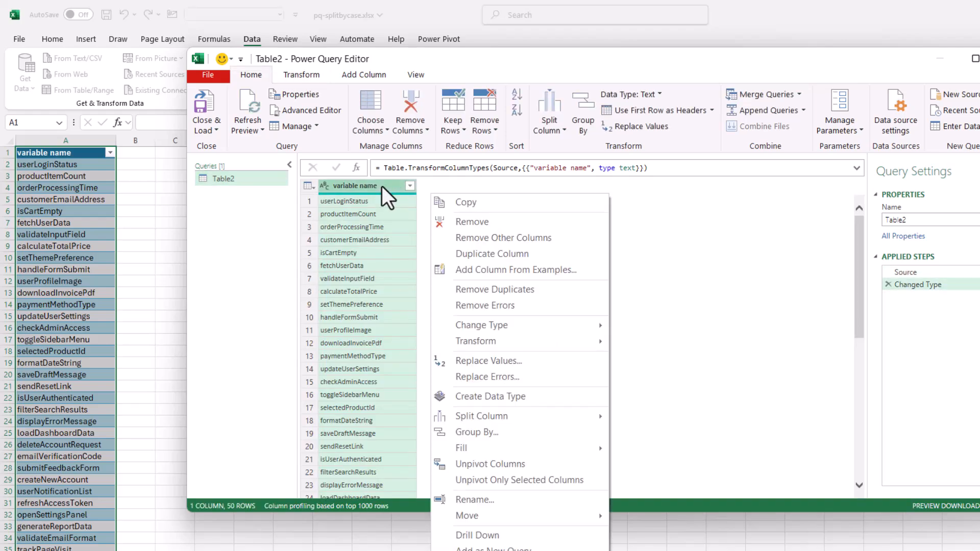
mouse_move(516, 418)
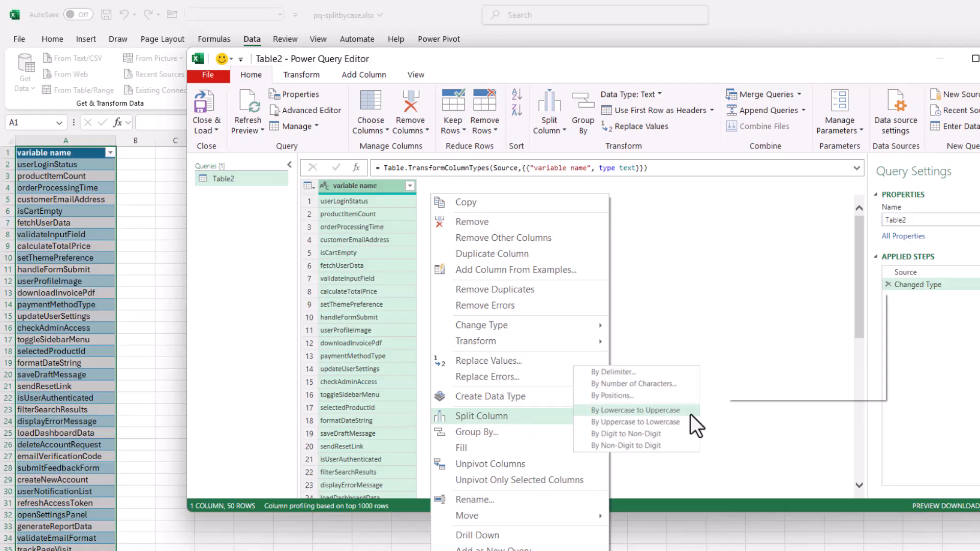
left_click(634, 414)
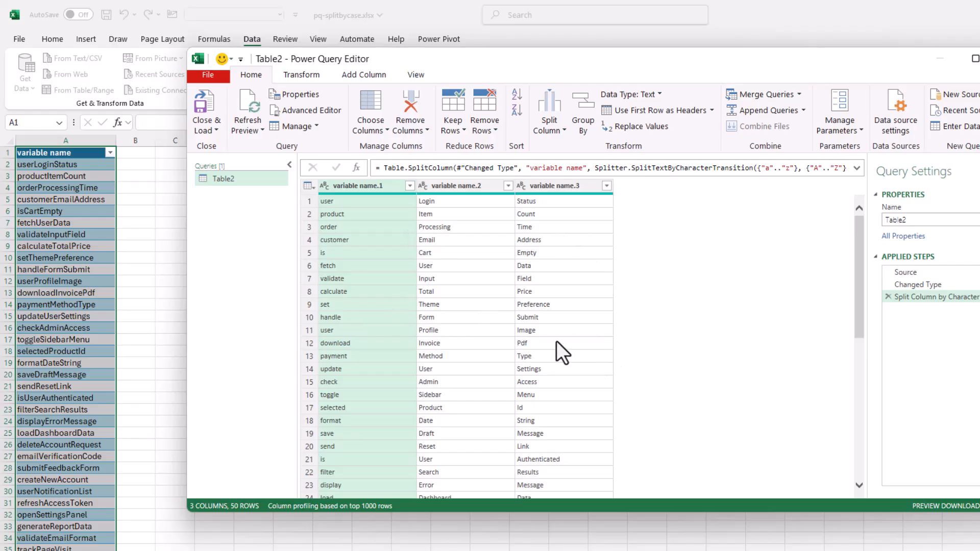
left_click(207, 108)
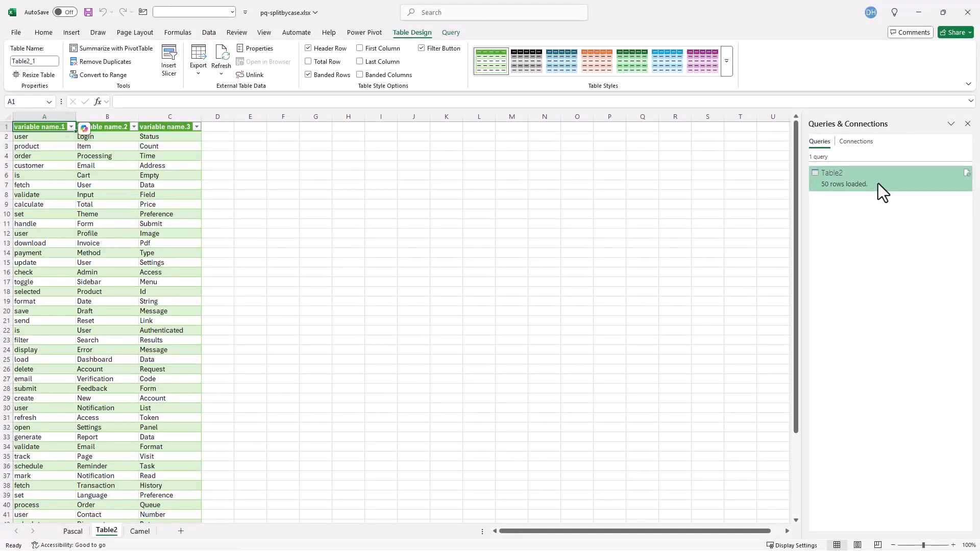
mouse_move(878, 182)
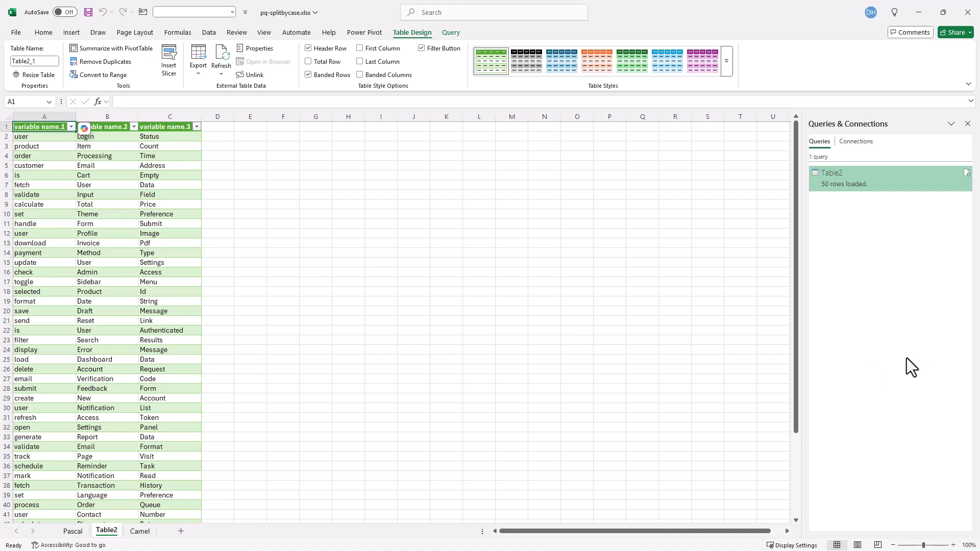